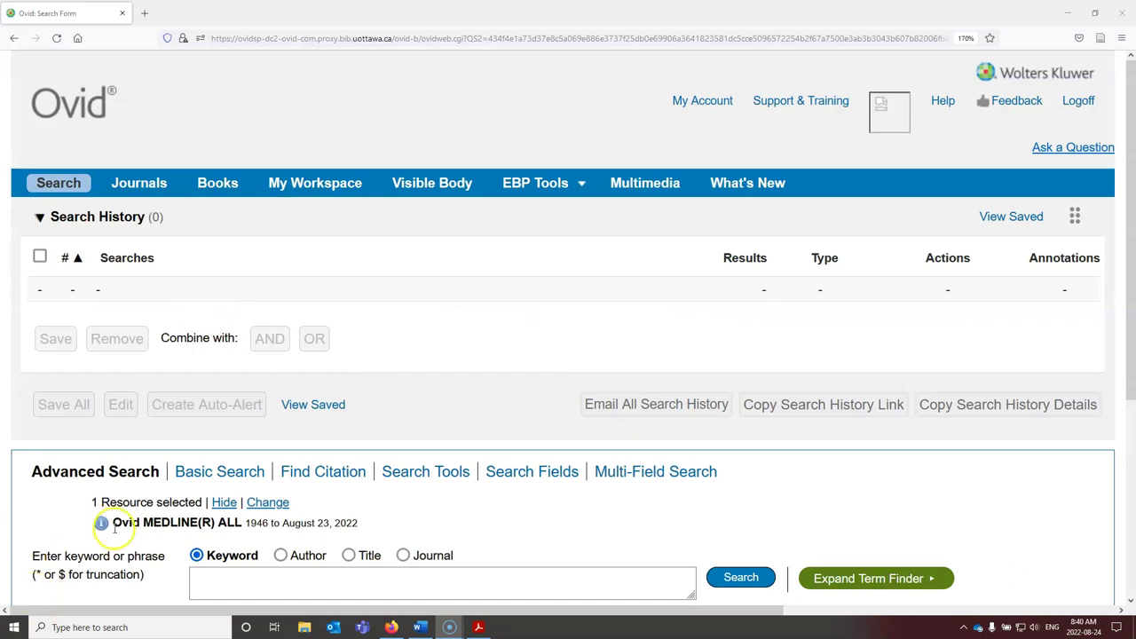
Search the keyword 'depression' to reach its subject-heading mapping page
scroll(113, 532, down, 2)
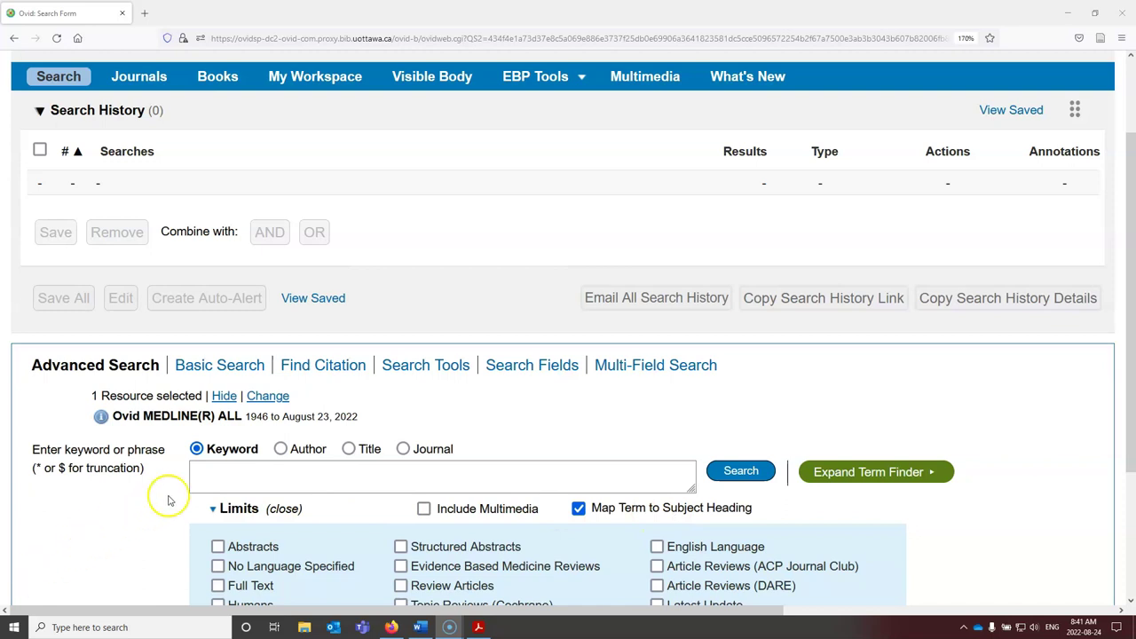
click(213, 479)
text(depression)
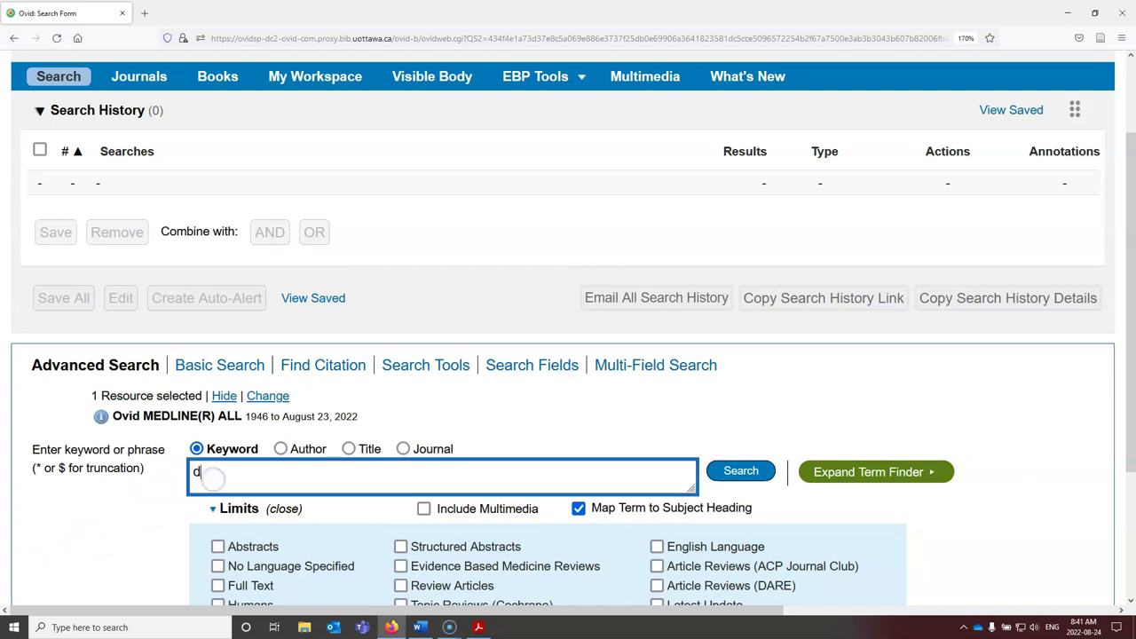
click(739, 471)
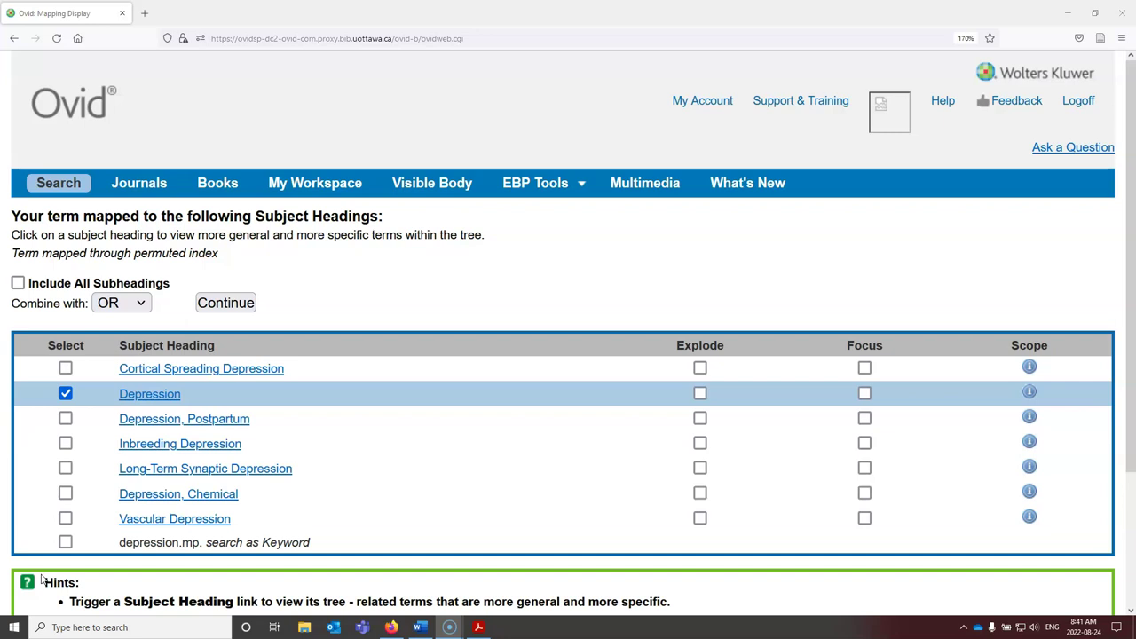
Show the Depression heading's tree, found under Behavioral Symptoms with 143336 records
click(133, 394)
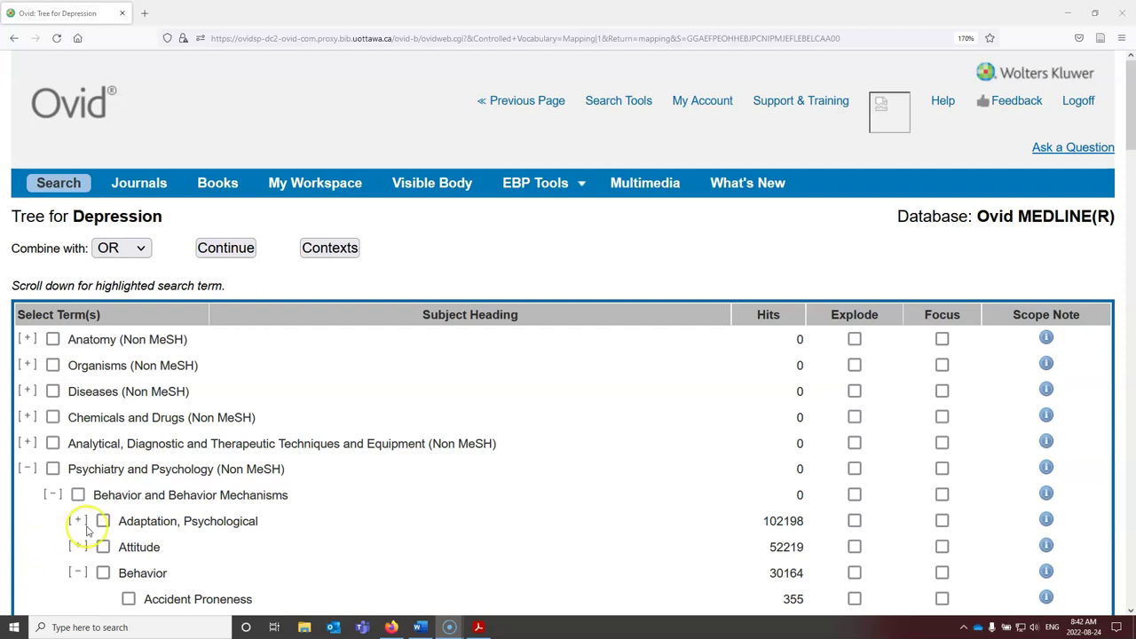
scroll(108, 511, down, 5)
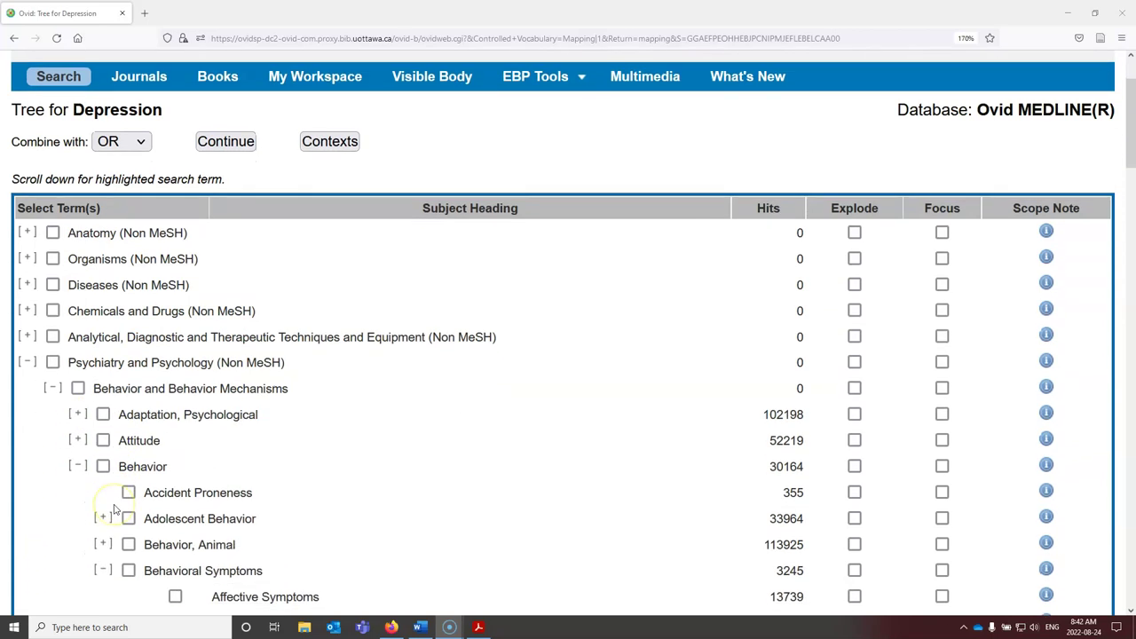
scroll(114, 510, down, 2)
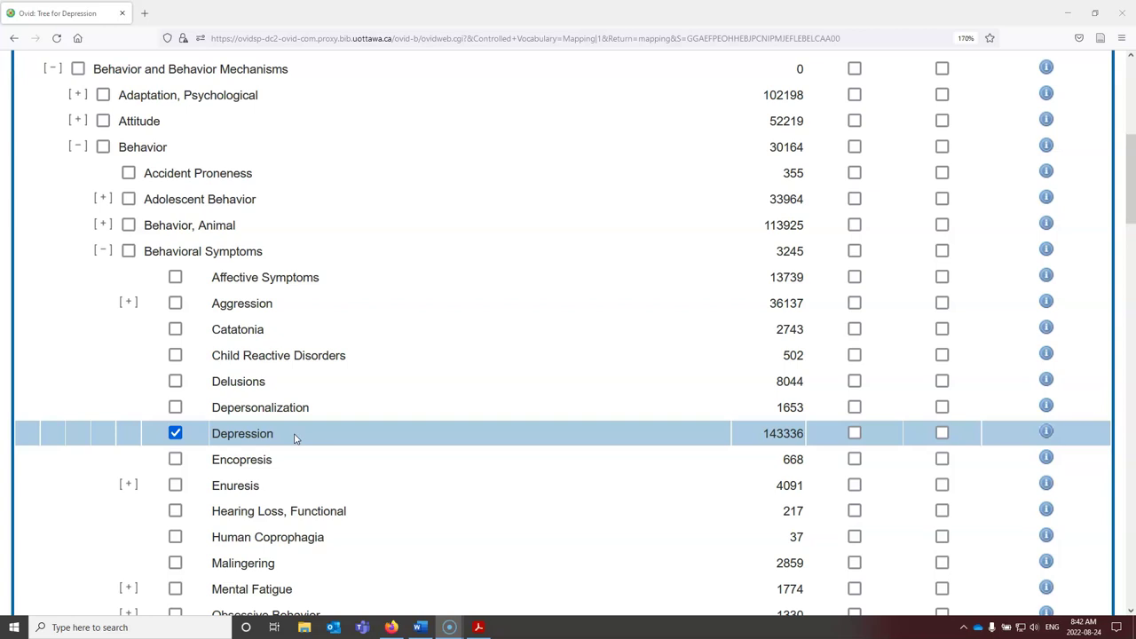
click(1046, 433)
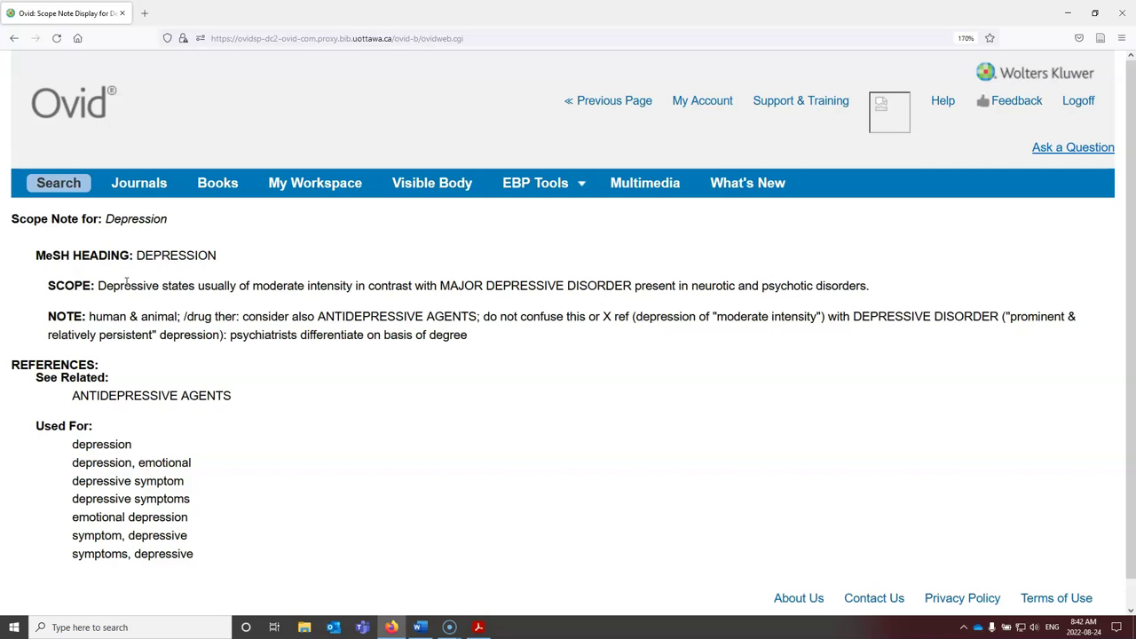
click(12, 41)
scroll(256, 325, up, 5)
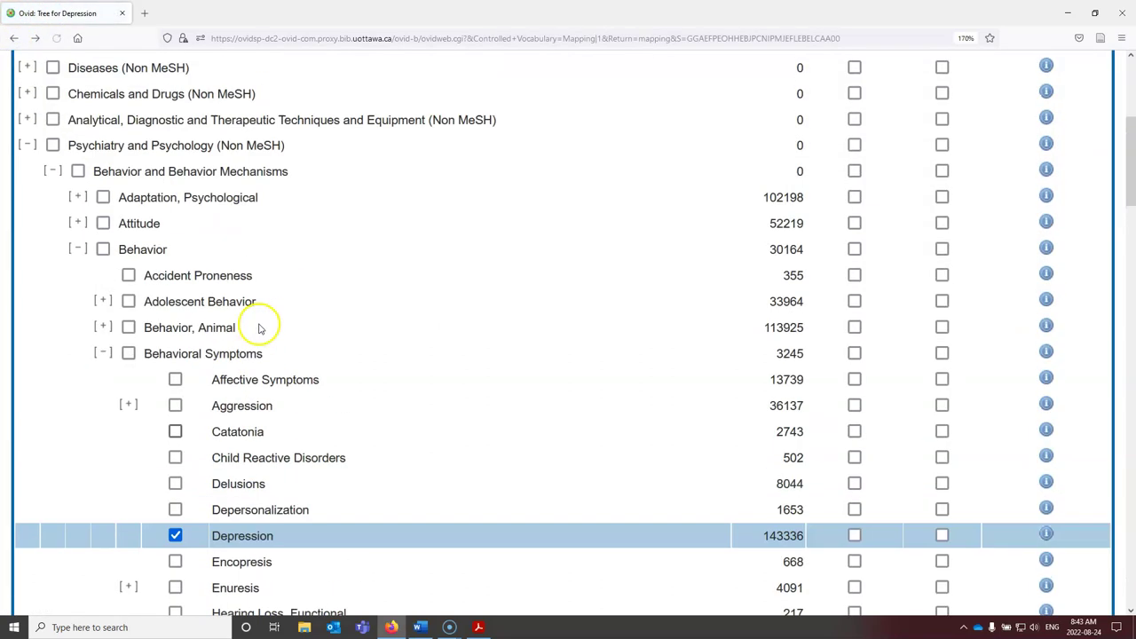
Search Depression with Diet Therapy, Drug Therapy and Therapy subheadings, giving 32998 results
click(232, 149)
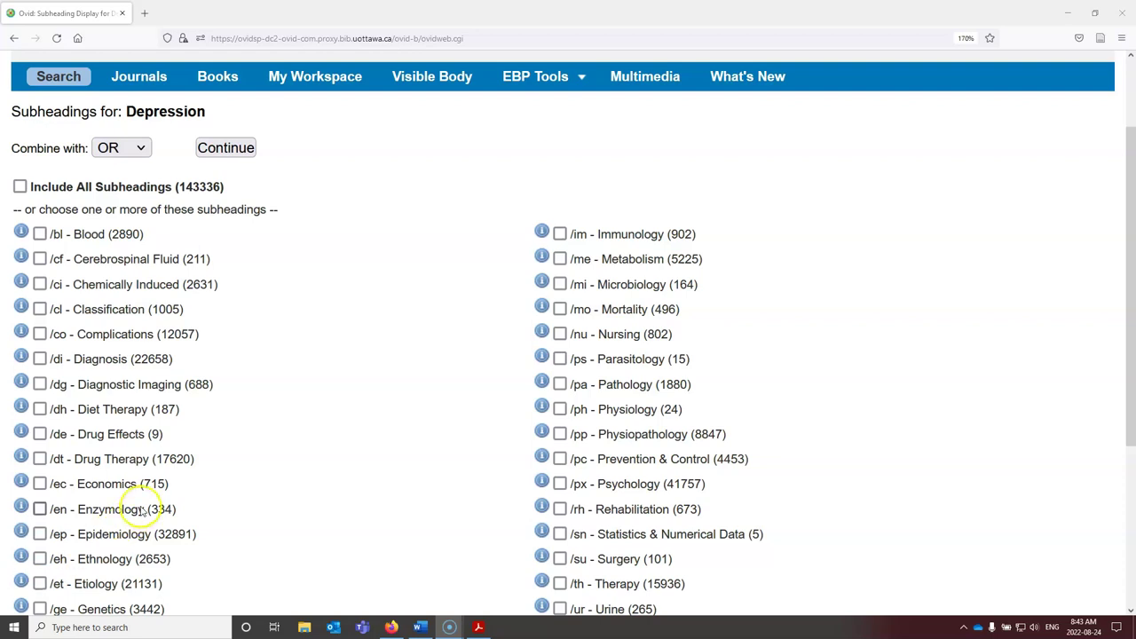
scroll(133, 507, down, 3)
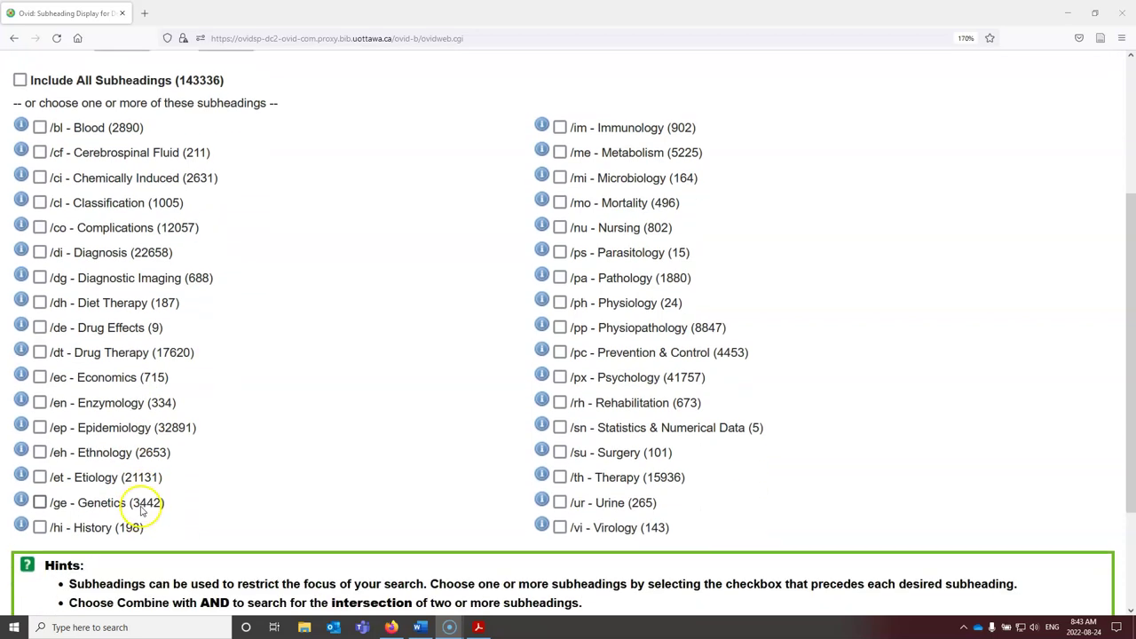
click(40, 303)
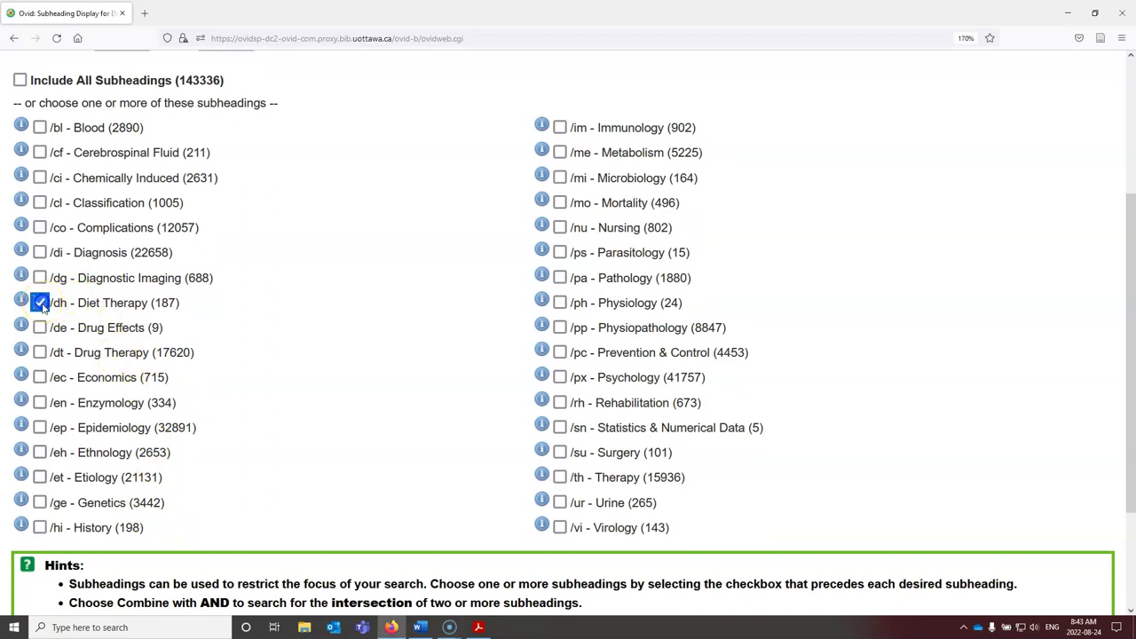
click(40, 352)
click(560, 478)
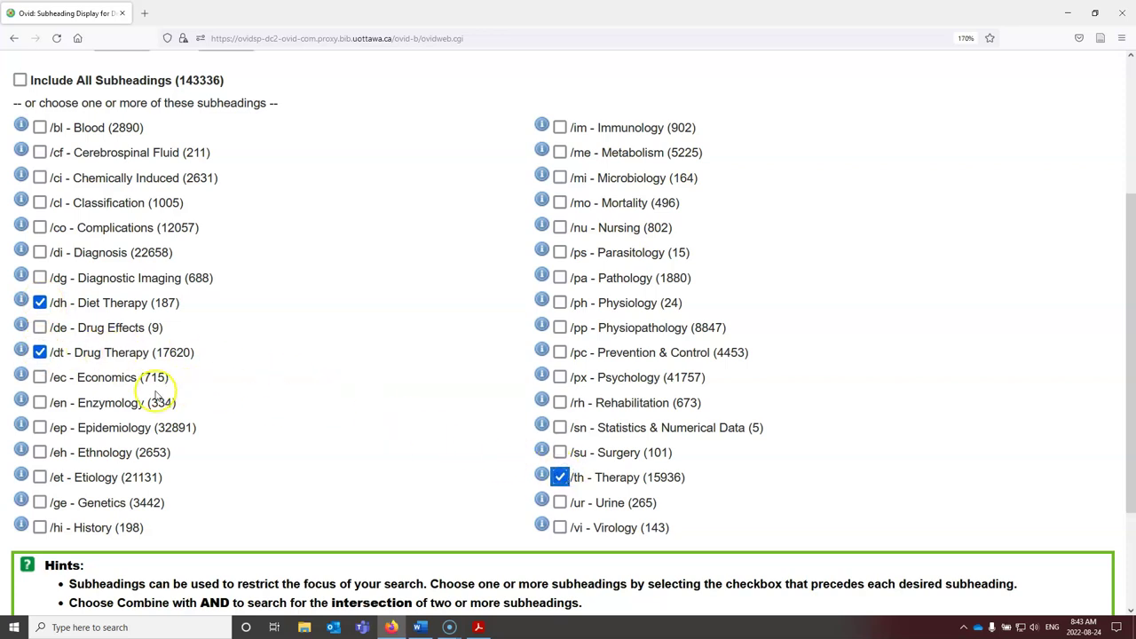
scroll(159, 400, up, 2)
click(218, 151)
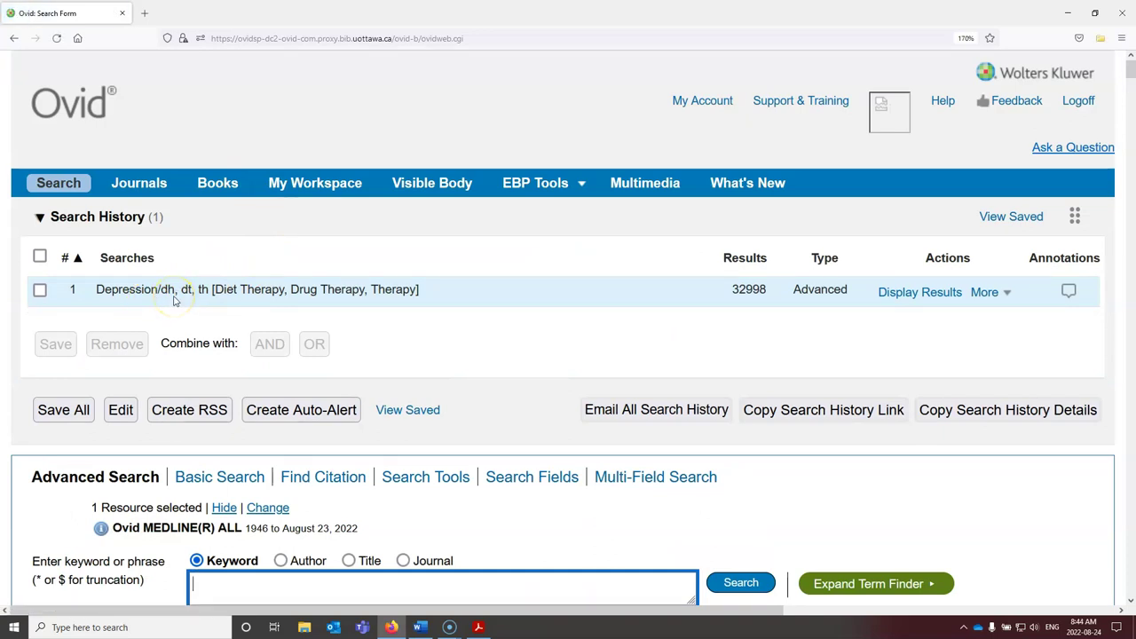
Scroll down to the keyword box holding the query depress* therap*.ti,ab
scroll(35, 585, down, 2)
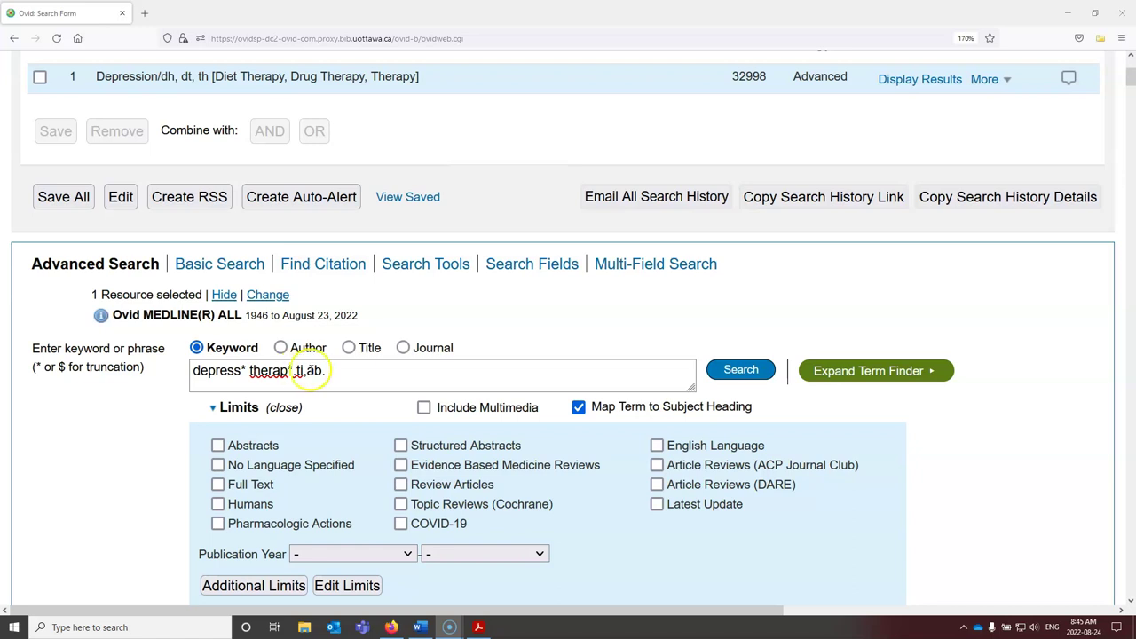
Fix the misplaced period so the query reads depress* therap*.ti,ab
key(BackSpace)
text(.)
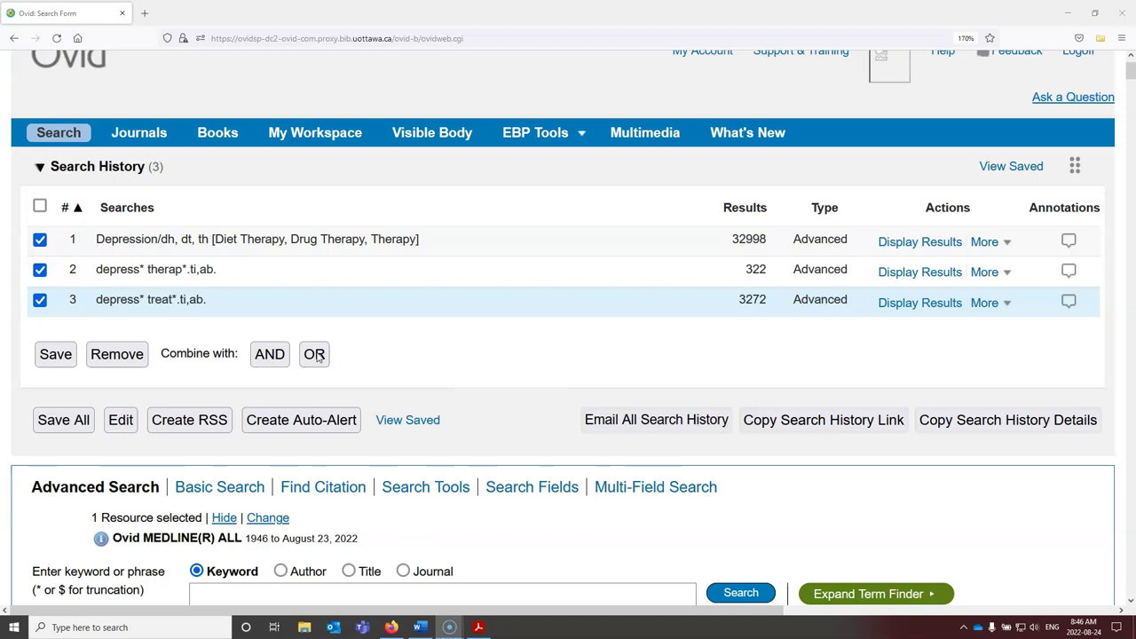
Combine searches 1, 2 and 3 with OR, giving 35566 results
click(315, 354)
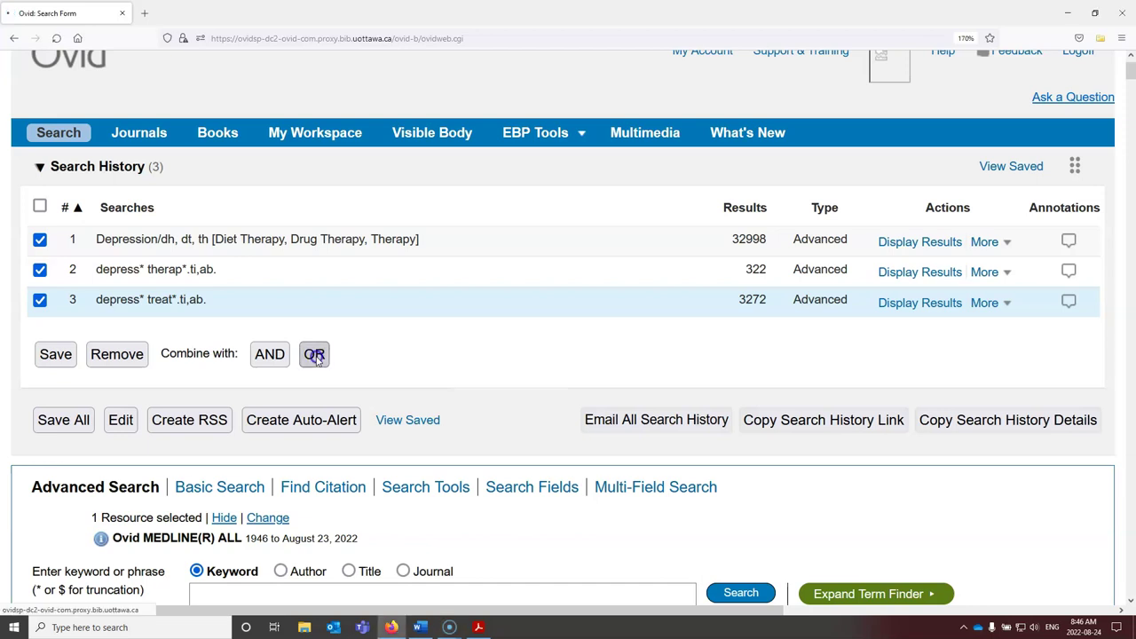
click(315, 354)
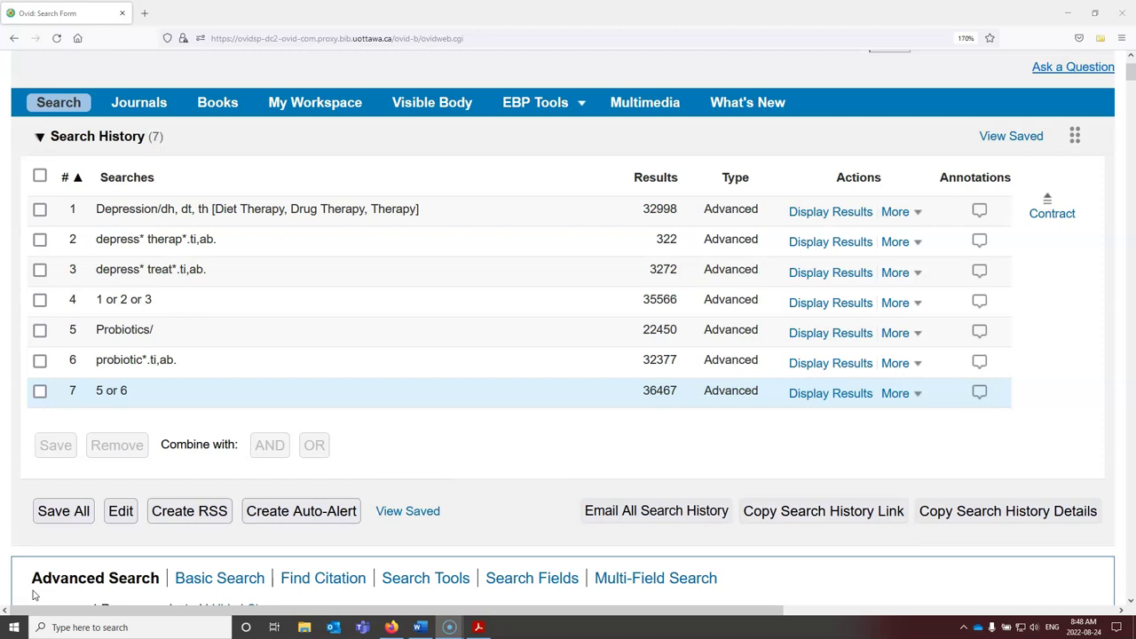
AND-combine searches 4 and 7 into search 8, returning 99 results
click(39, 391)
click(39, 300)
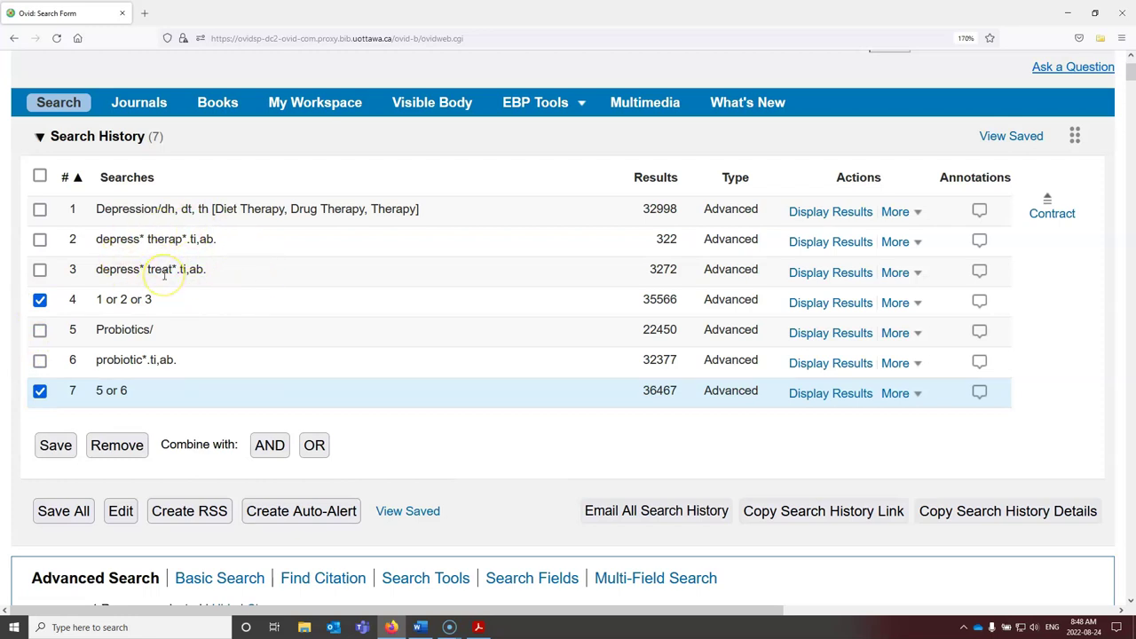
click(265, 447)
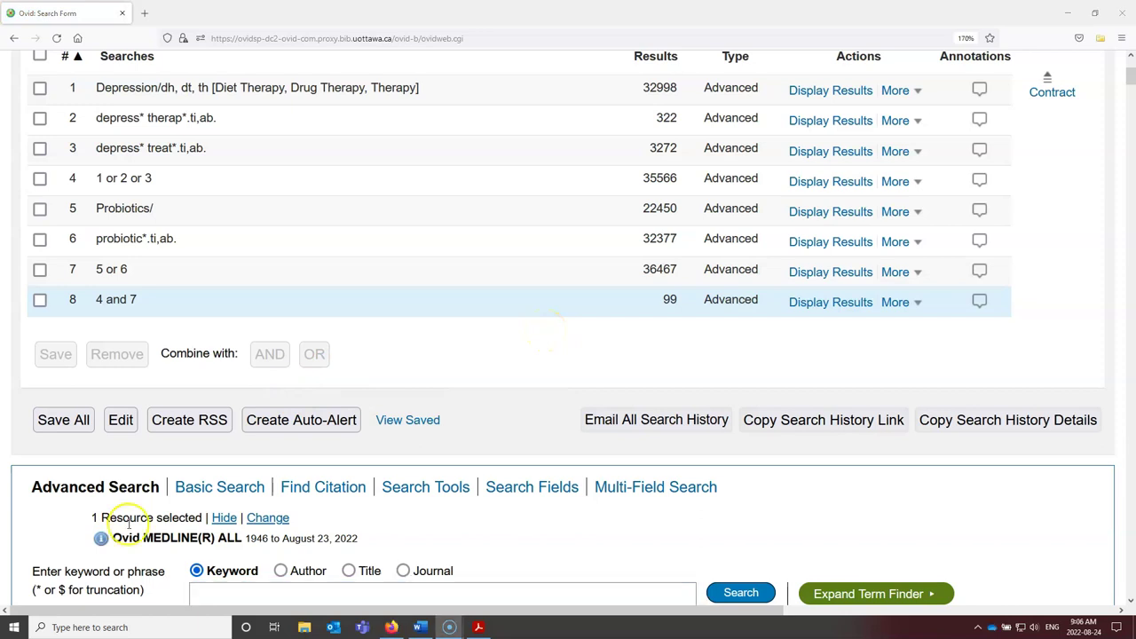
scroll(160, 517, down, 2)
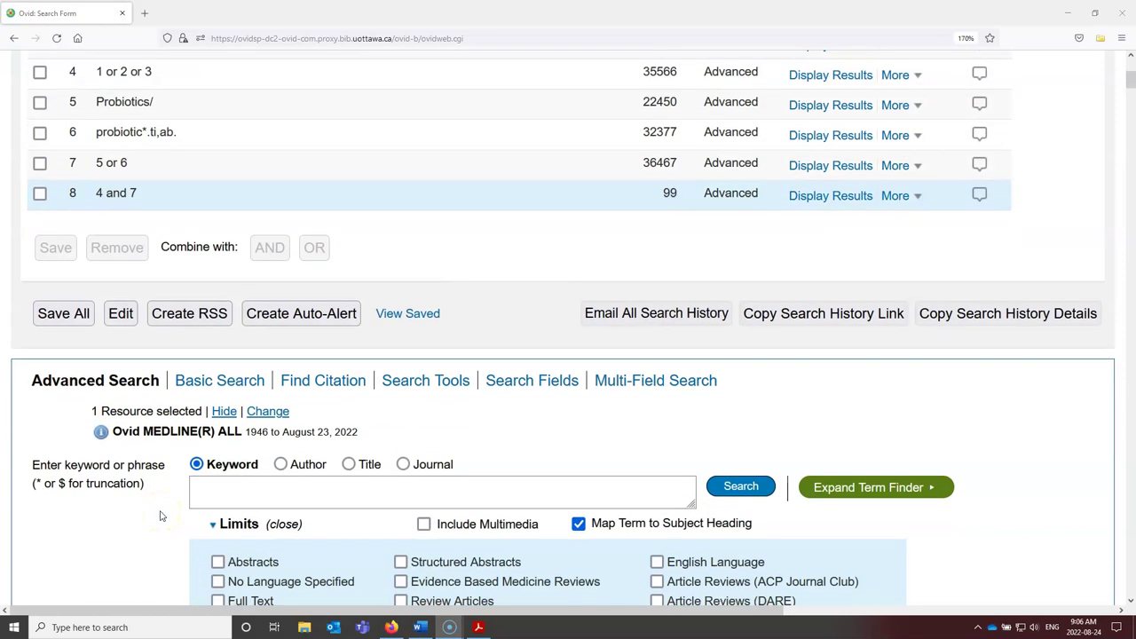
scroll(160, 515, down, 4)
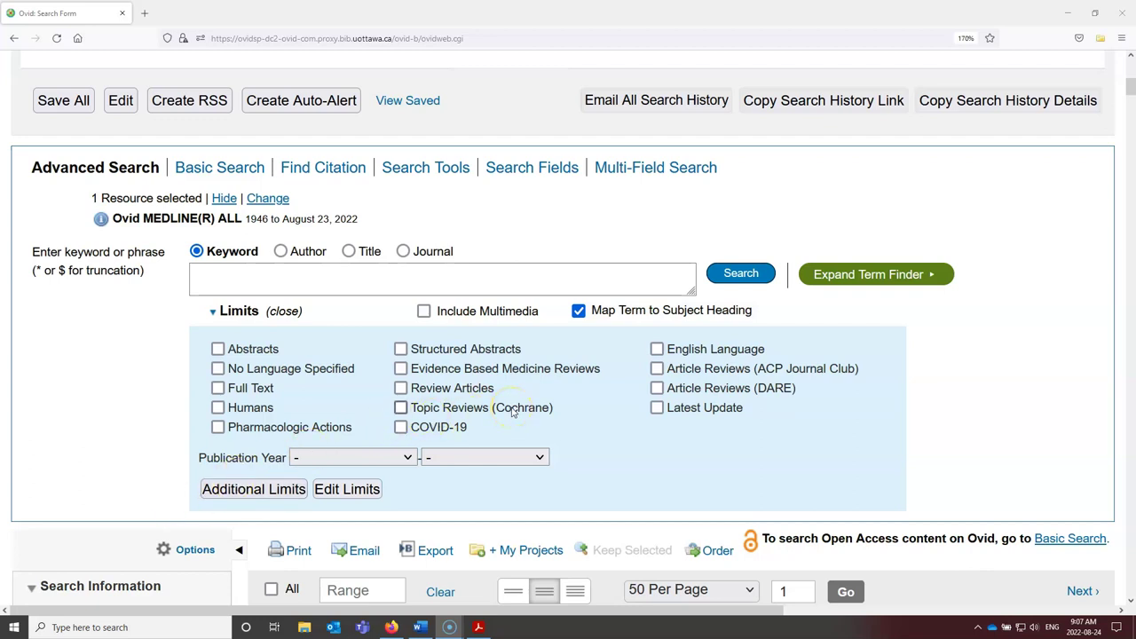
Limit search 8 to English language and Last 5 Years, giving 82 results
click(256, 490)
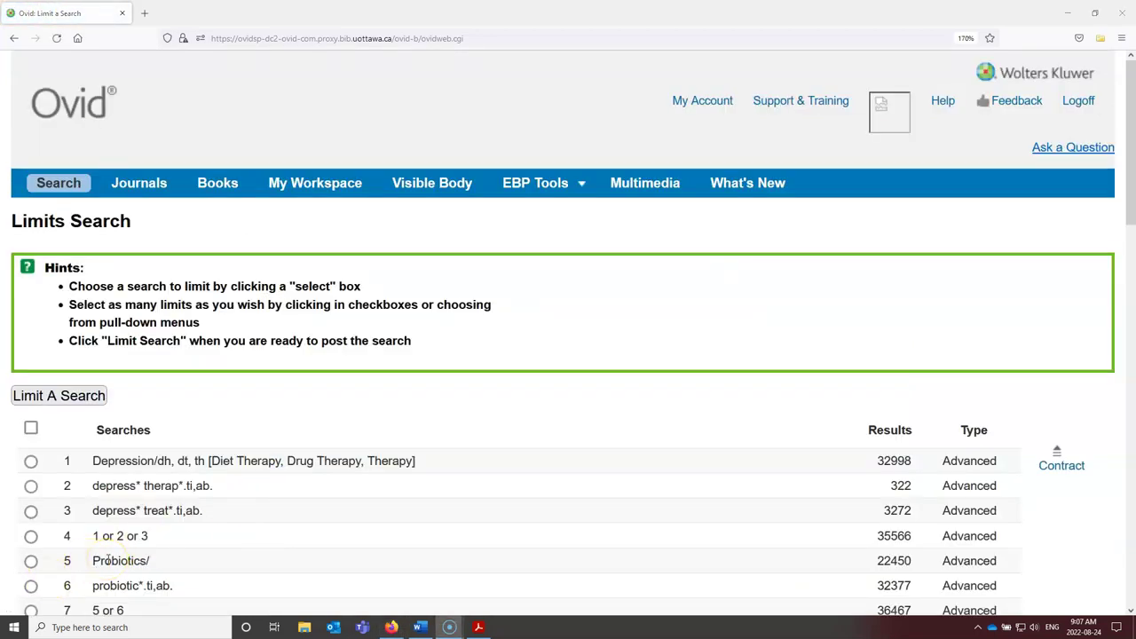
scroll(107, 560, down, 1)
scroll(108, 563, down, 3)
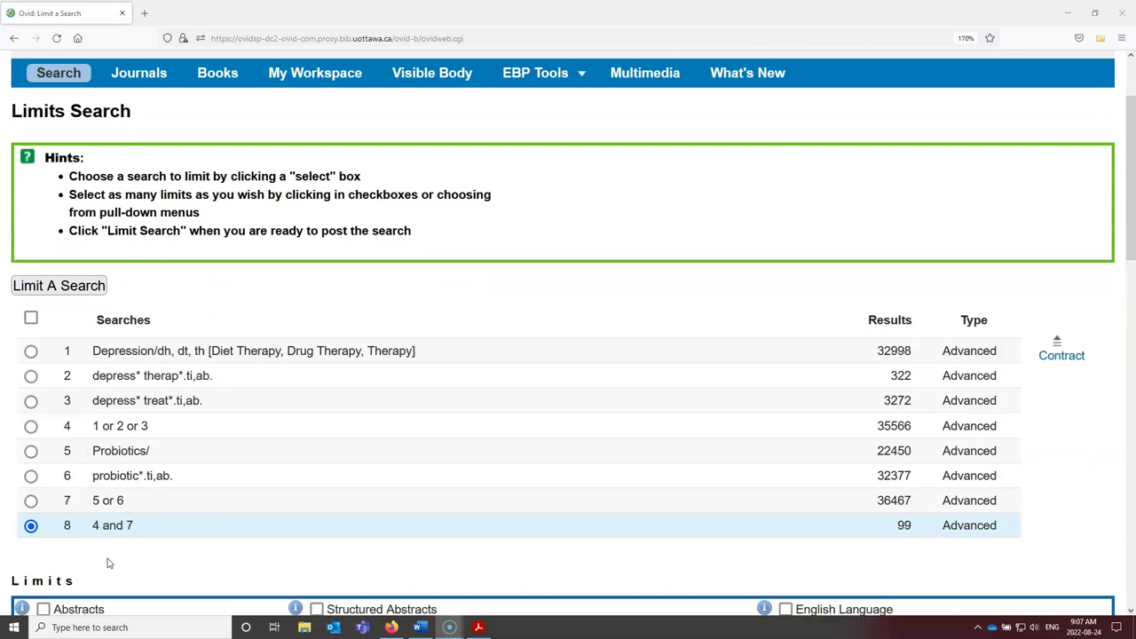
scroll(108, 565, down, 1)
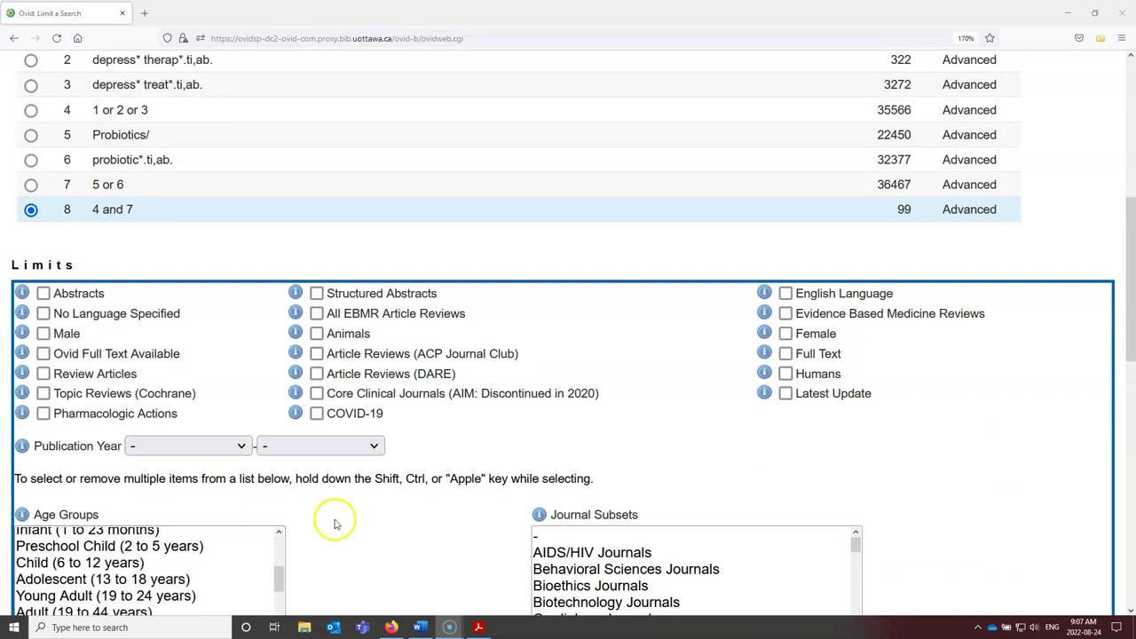
click(786, 294)
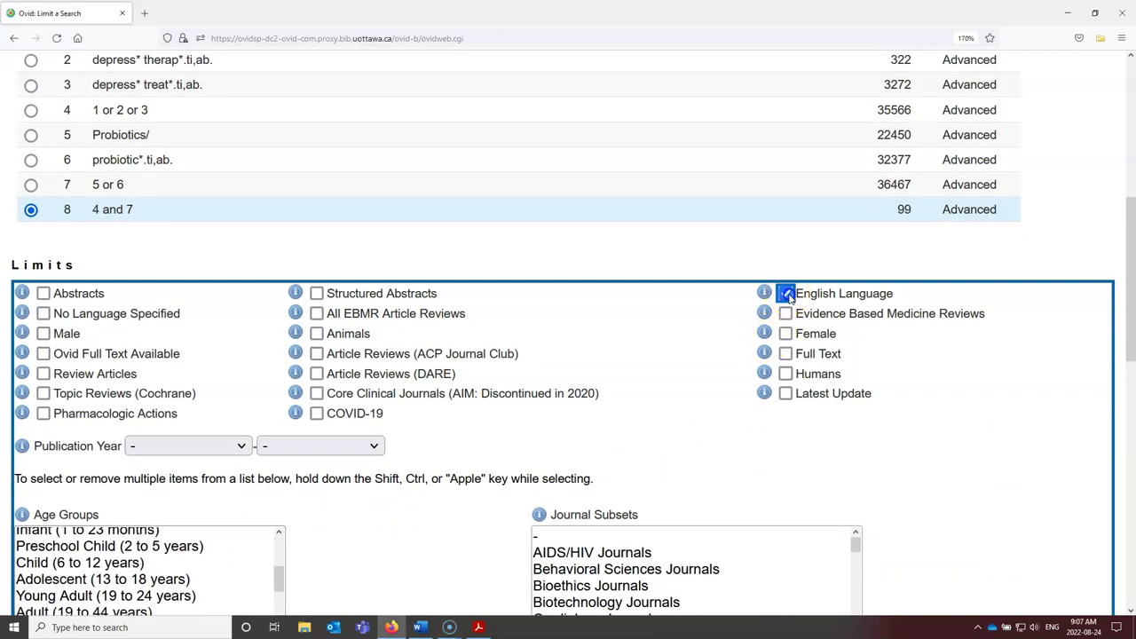
scroll(405, 524, down, 10)
click(62, 483)
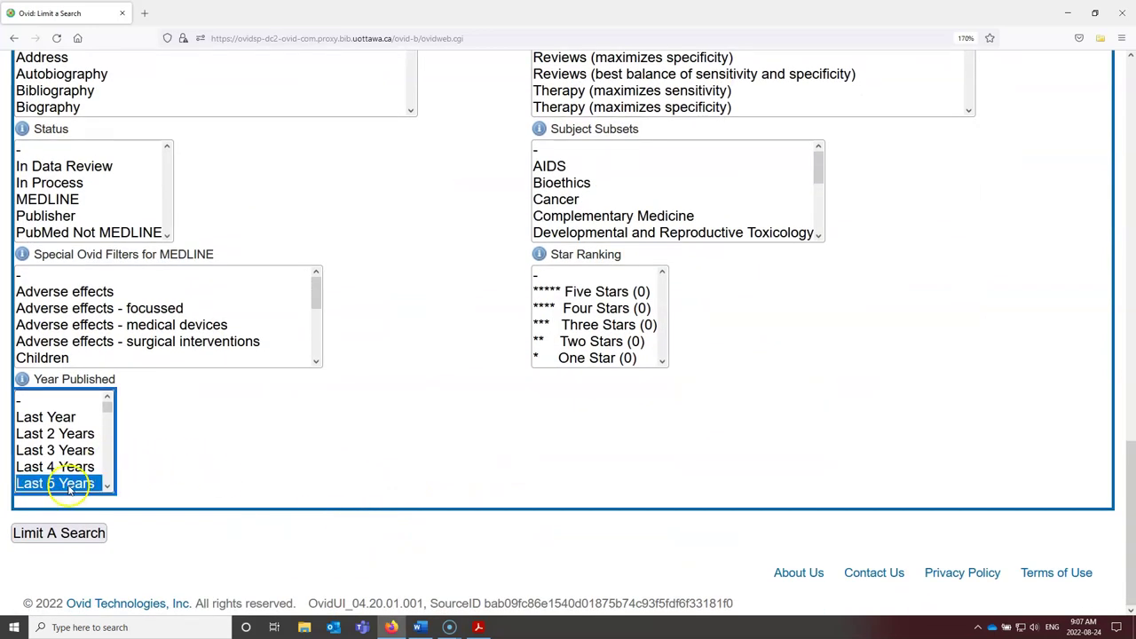
click(66, 532)
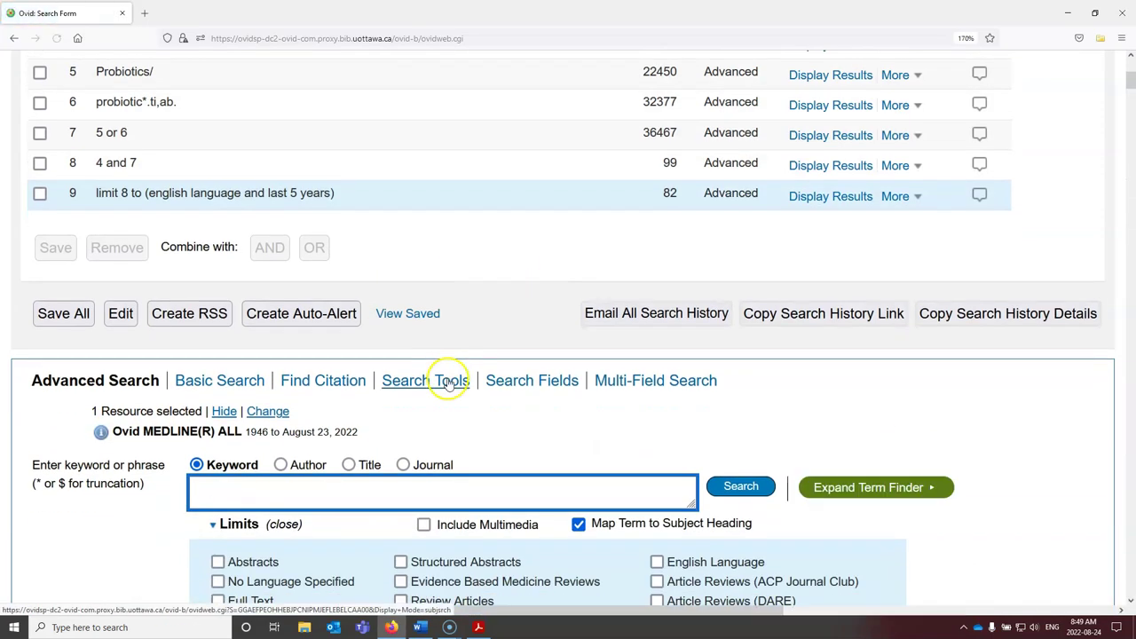
Scroll to the 82 results, led by 'Role of Brain-Gut-Microbiota Axis in Depression'
scroll(444, 382, down, 3)
scroll(471, 401, down, 5)
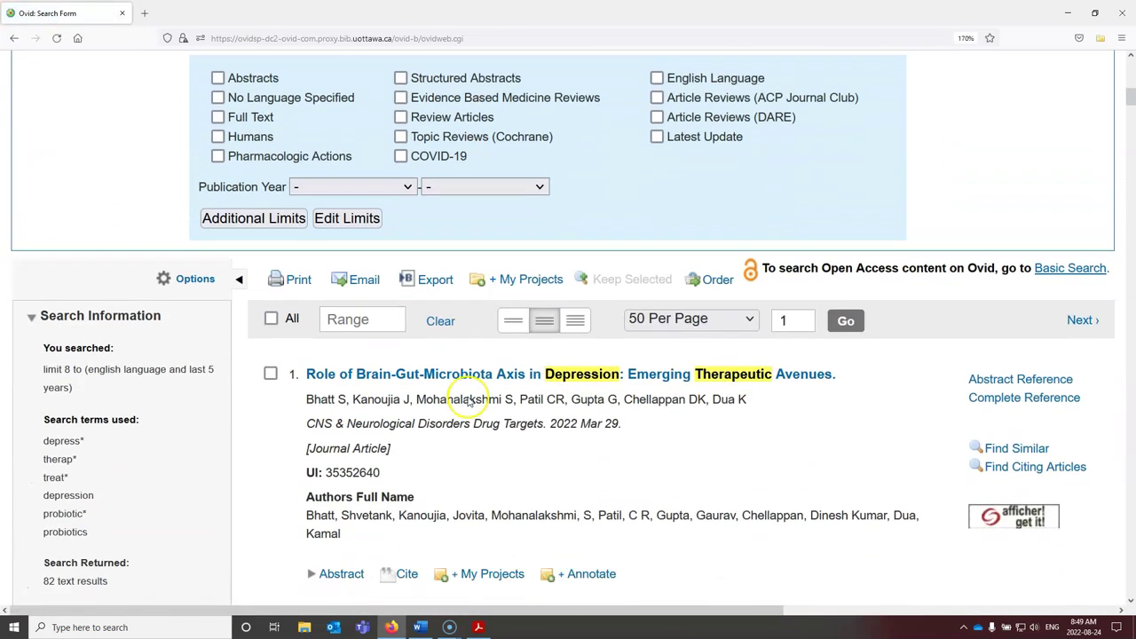